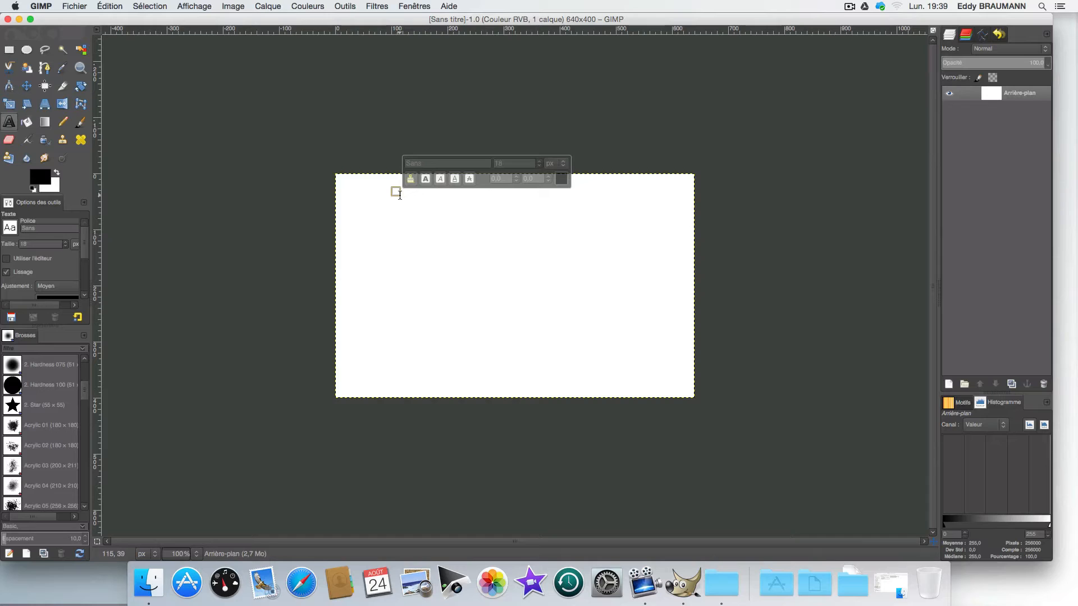
Step: Write "votre premier message" near the canvas's upper edge and color the whole text red (ed1414)
type("votre premier message")
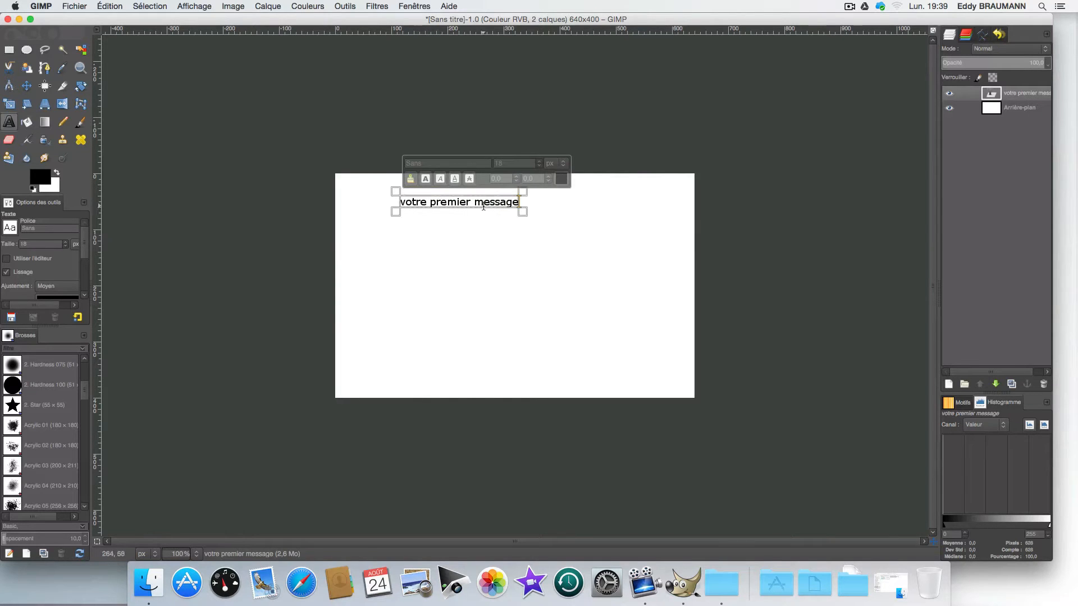
left_click_drag(400, 201, 521, 202)
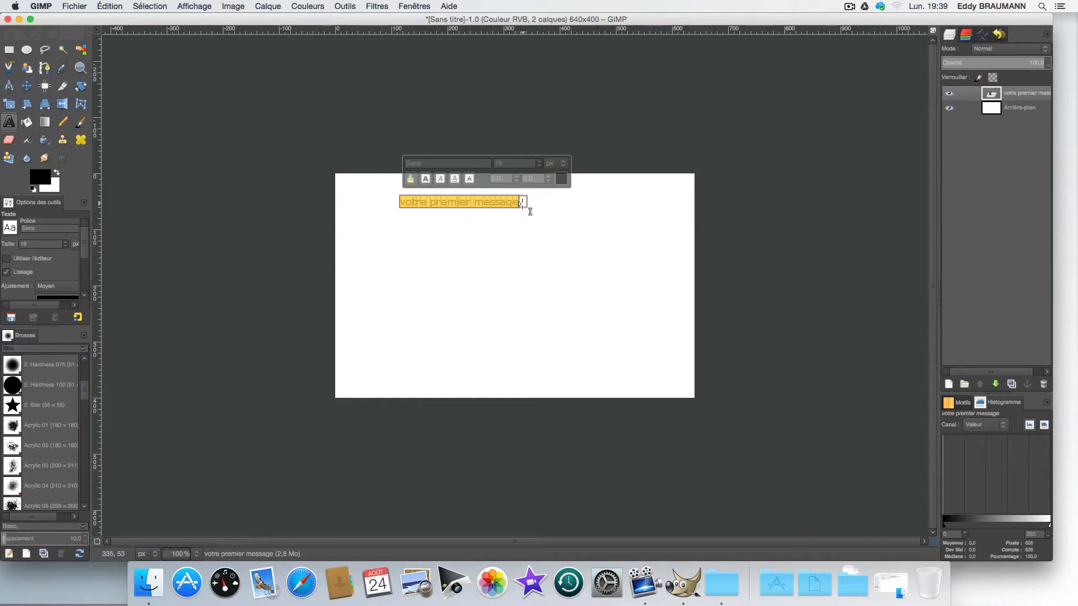
left_click(561, 179)
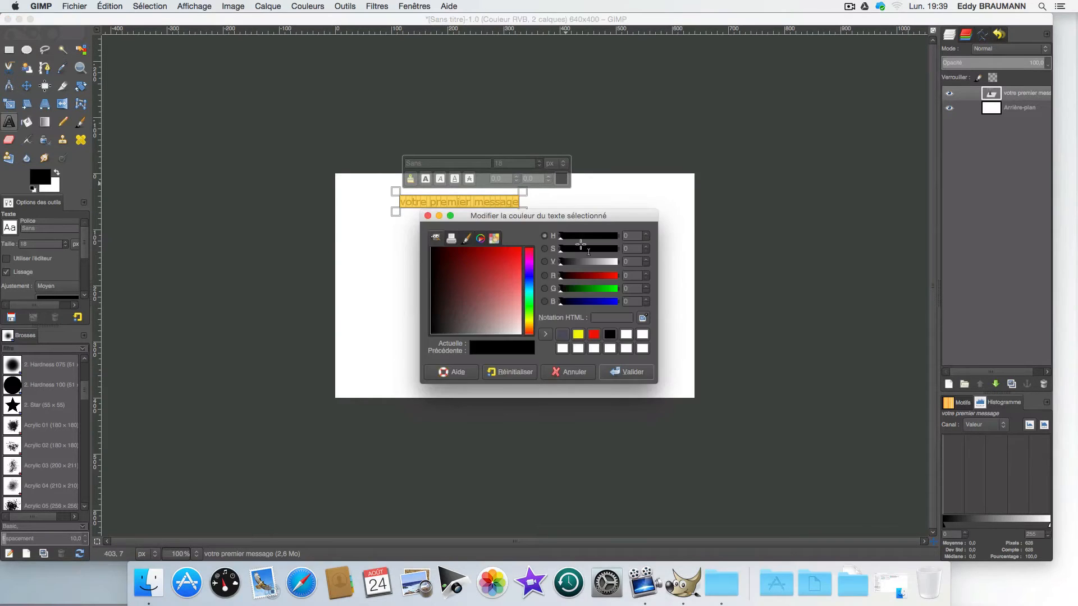
left_click(516, 256)
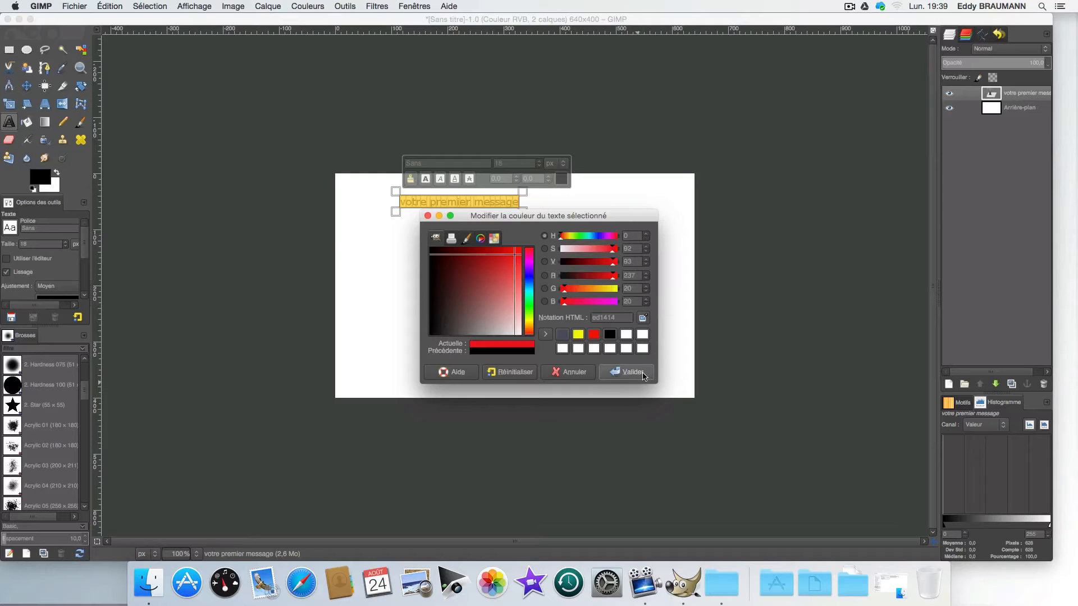
left_click(626, 371)
left_click(492, 201)
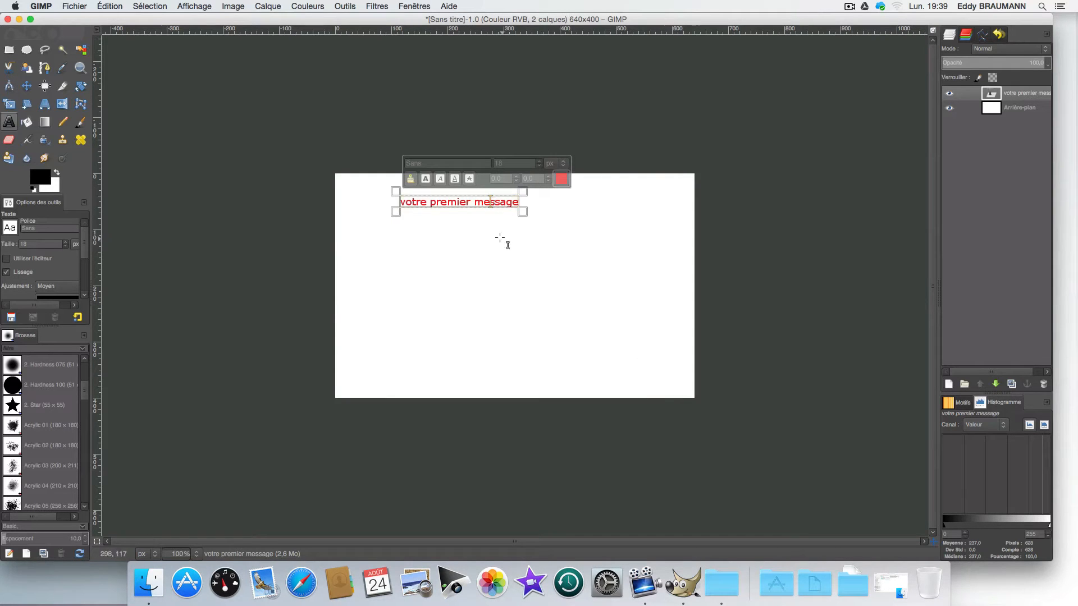
Step: Make the whole "votre premier message" text bold
left_click_drag(400, 202, 518, 201)
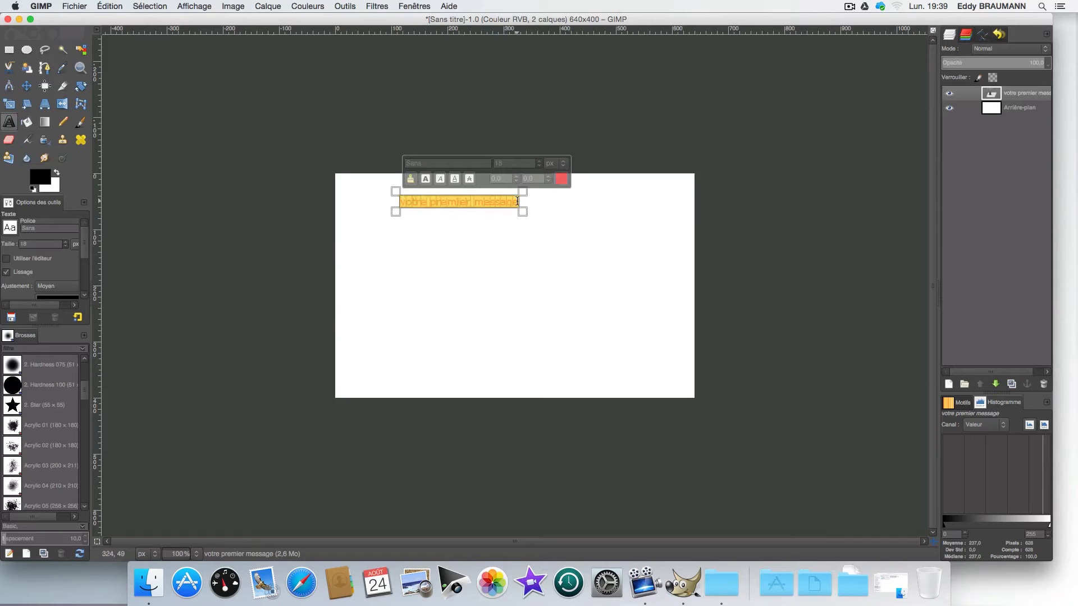
left_click(426, 179)
left_click(427, 179)
left_click(426, 179)
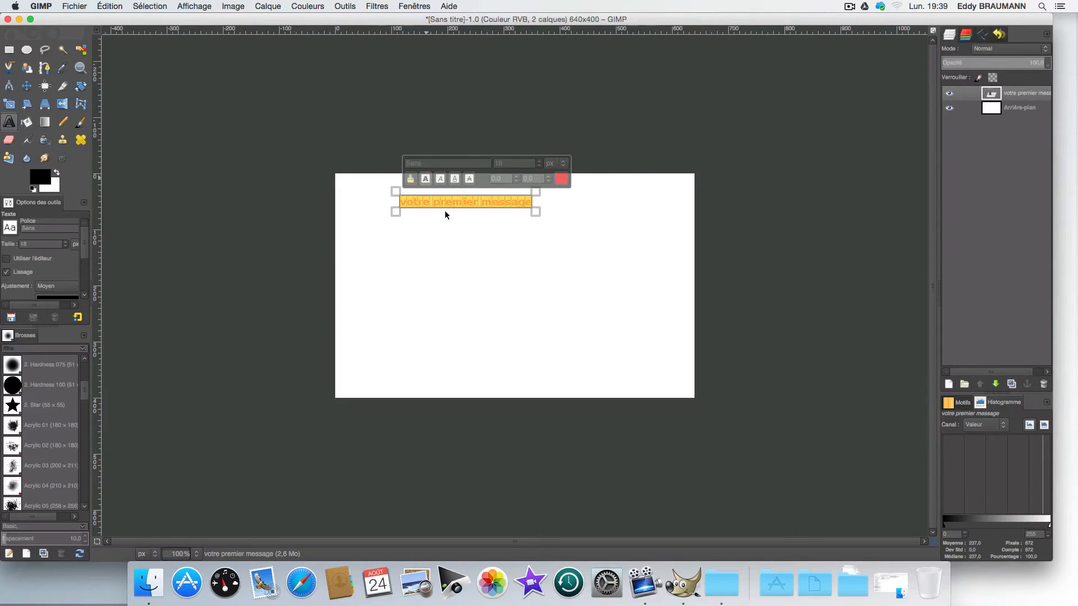
left_click(492, 202)
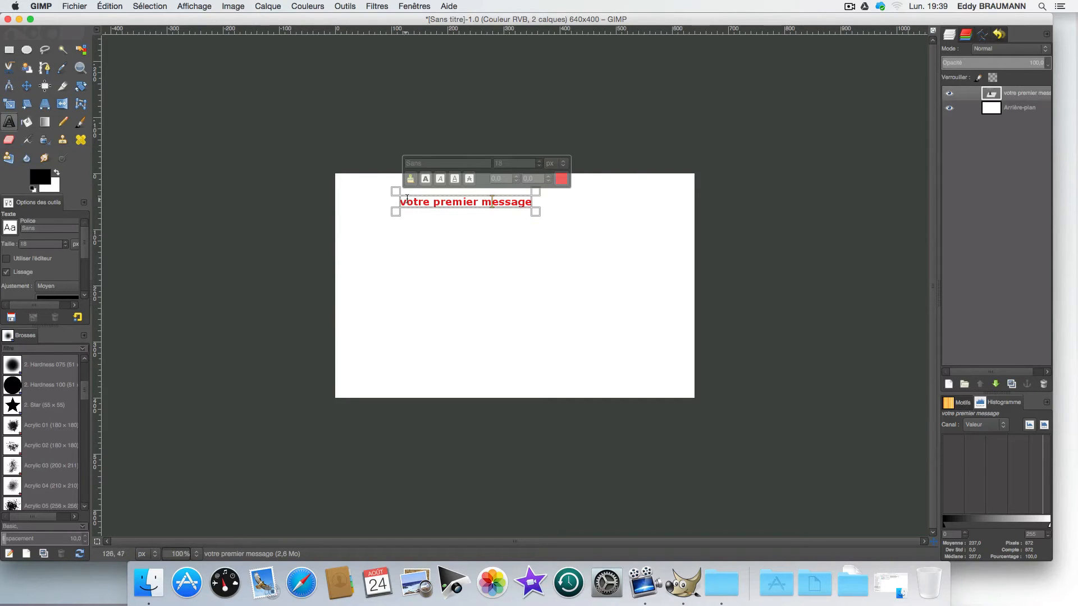
Step: Try the underline and strikethrough styles on the whole message and set its text size to 29 px
left_click_drag(401, 201, 531, 203)
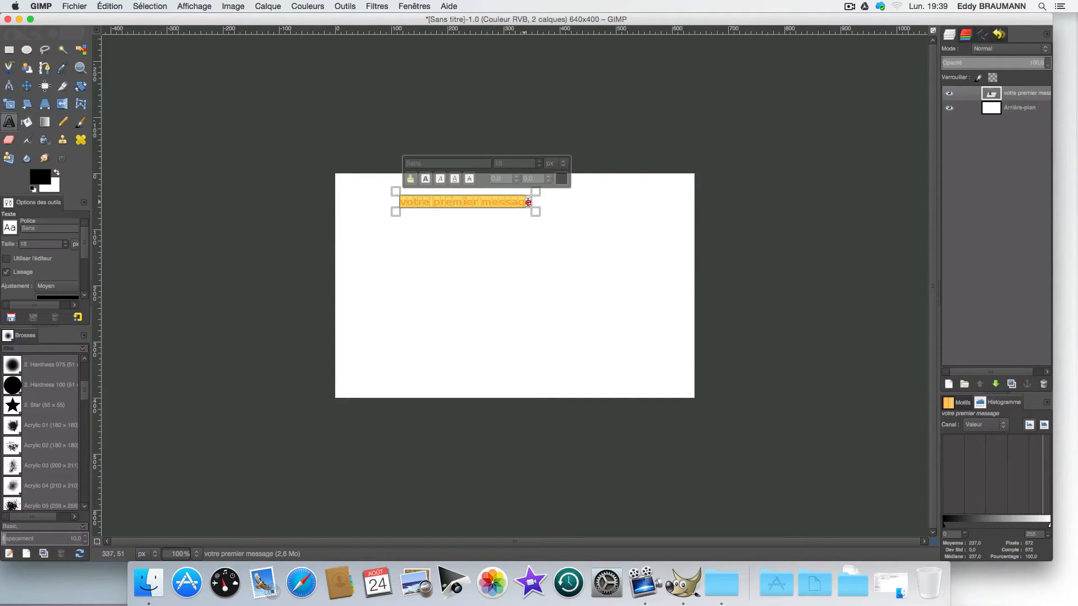
left_click(425, 180)
left_click(430, 203)
left_click_drag(401, 201, 521, 202)
left_click(453, 181)
left_click(469, 178)
key("Return")
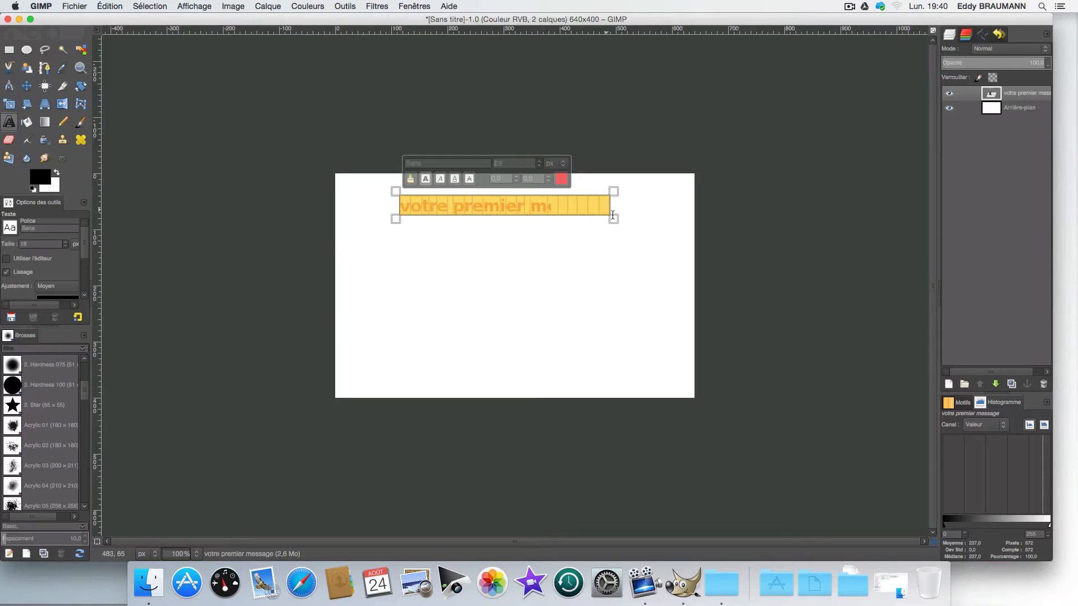
left_click(564, 233)
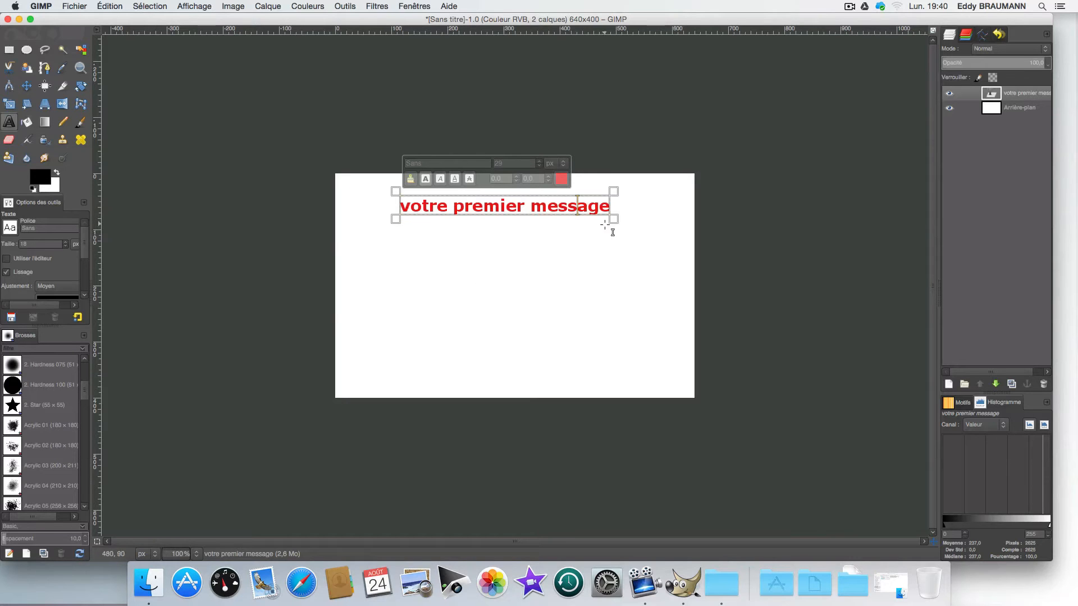
Step: Enlarge the text box around the message to about 458 × 74 px
left_click_drag(618, 224, 645, 243)
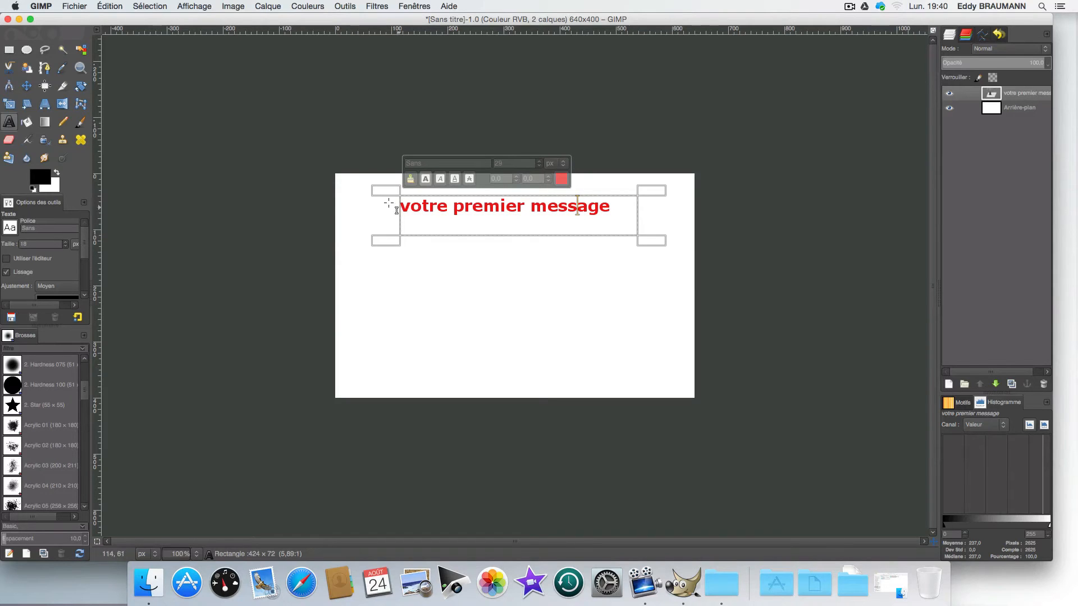
left_click_drag(386, 189, 366, 189)
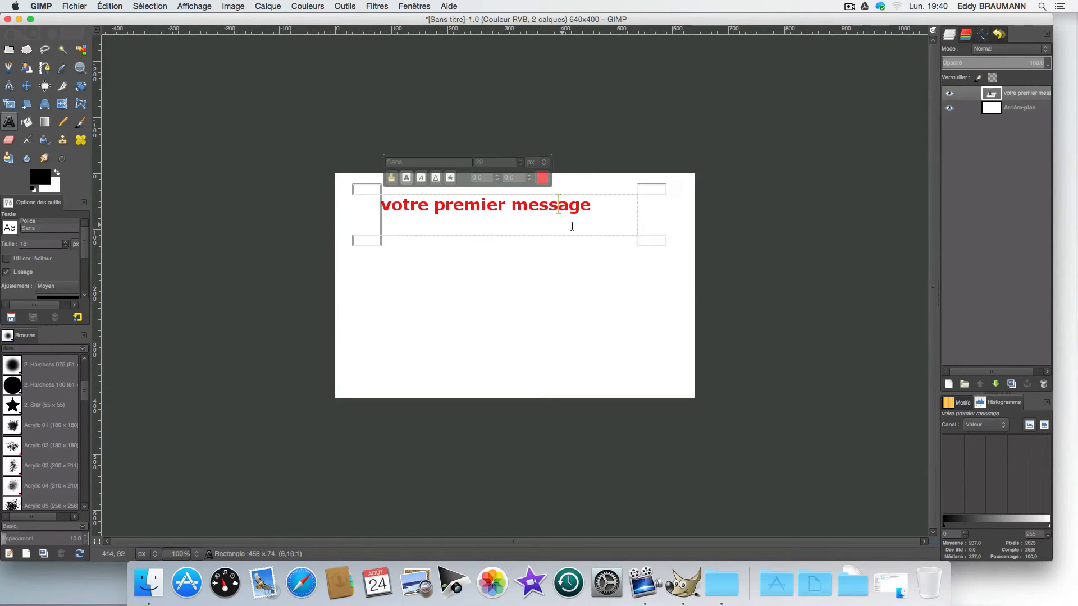
left_click(558, 205)
Step: Set the text tool's size to 29 px and change the message's font to Avenir Next Condensed, Semi-Bold Italic
left_click_drag(381, 205, 618, 214)
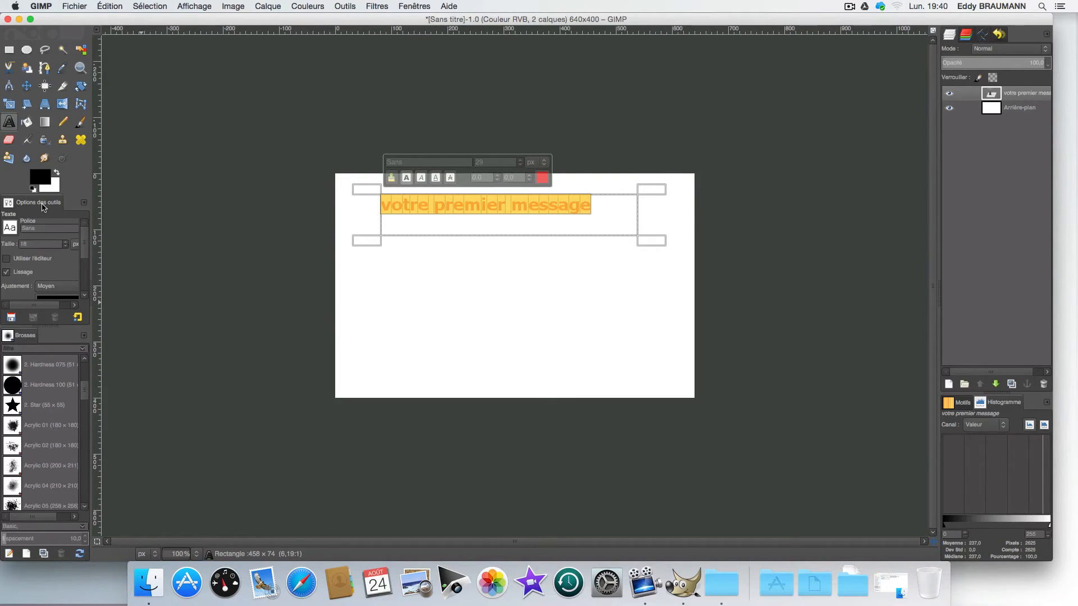
left_click_drag(85, 251, 86, 264)
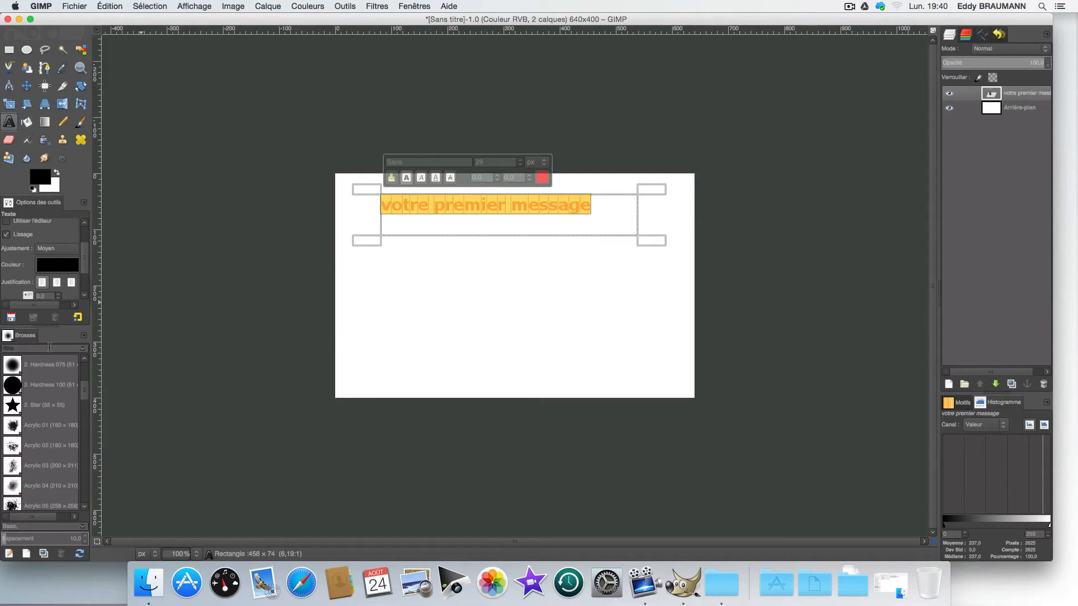
left_click_drag(49, 327, 50, 393)
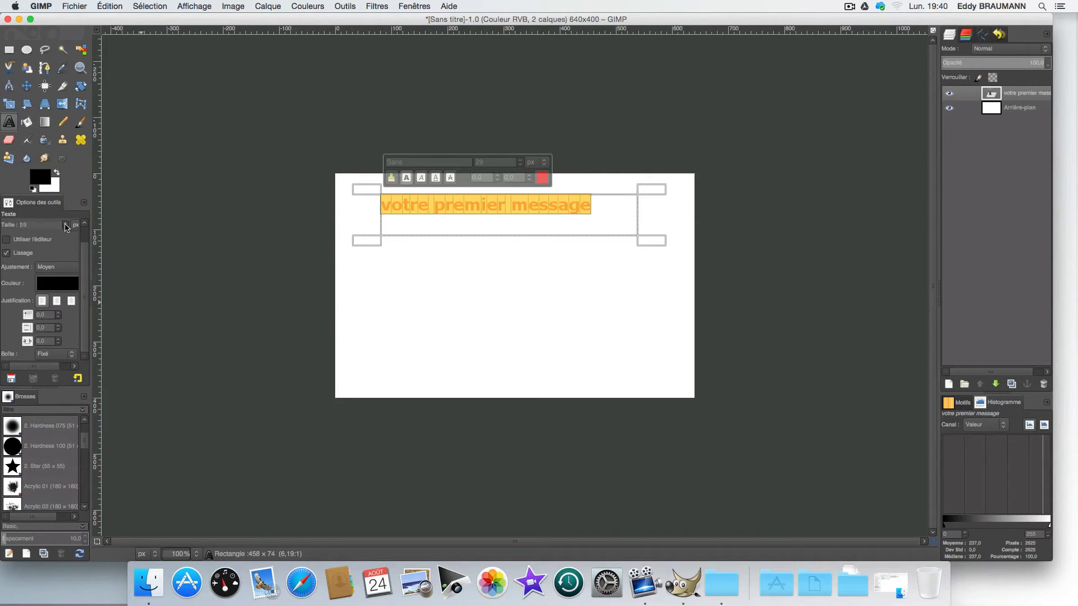
scroll(73, 252, "up", 2)
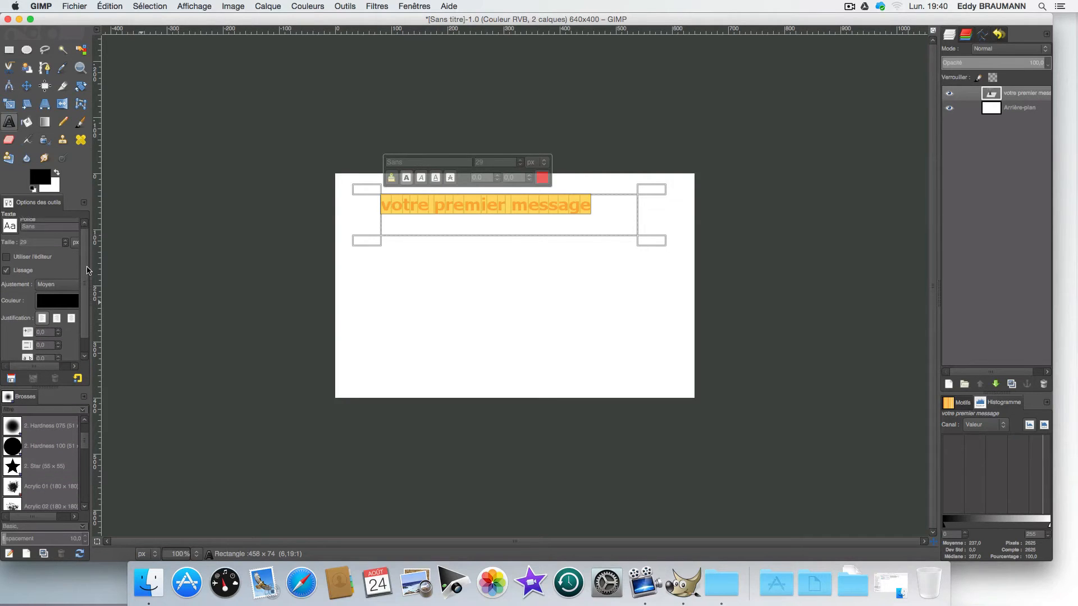
left_click(12, 229)
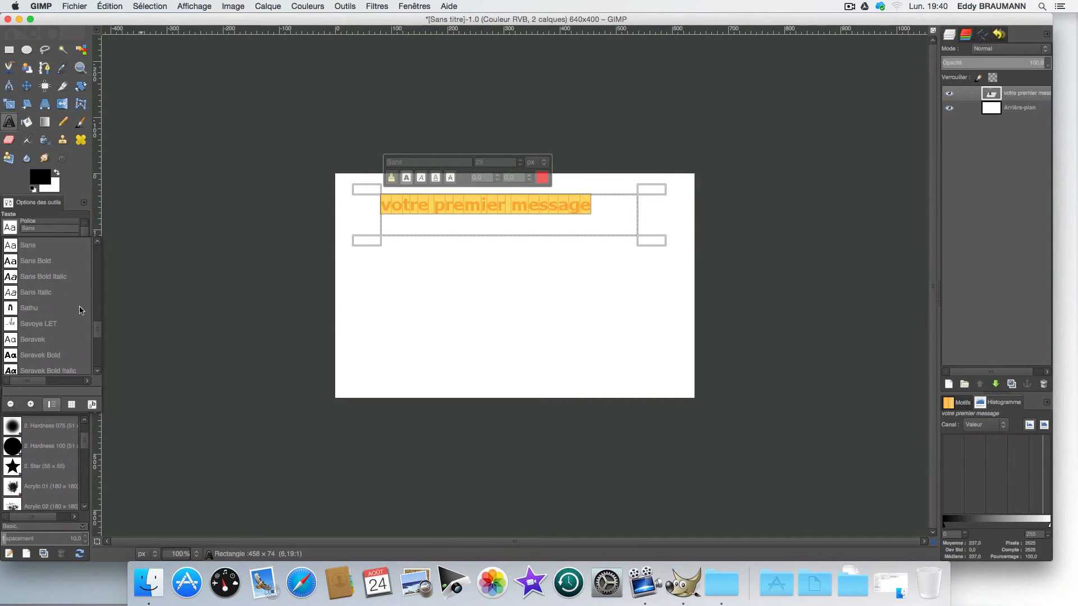
left_click(99, 291)
left_click_drag(98, 328, 97, 276)
scroll(96, 275, "up", 5)
left_click(26, 349)
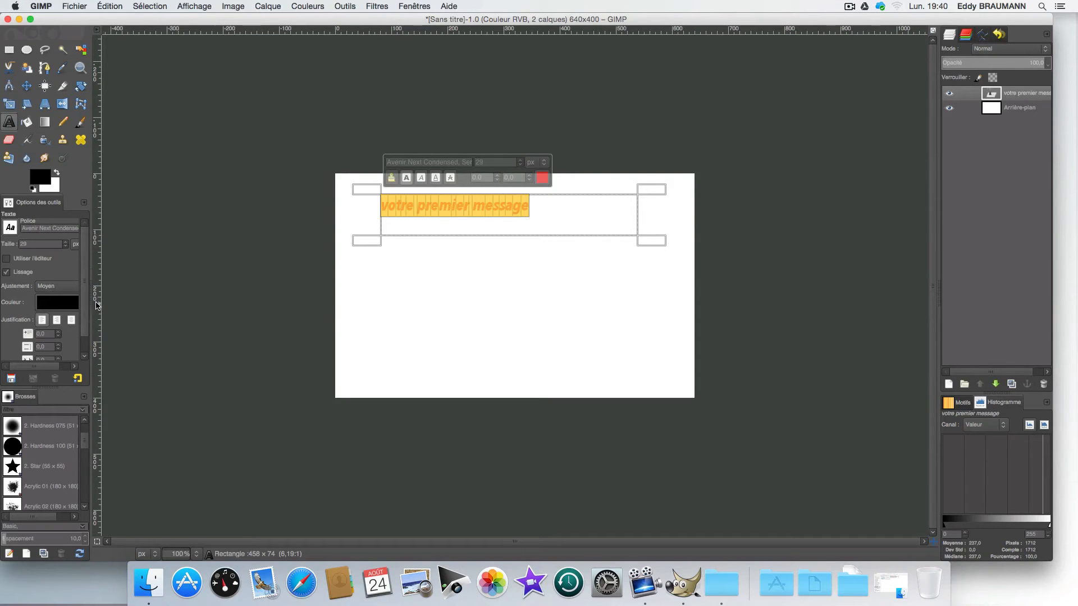
Step: Widen the tool options area and center the message within its text box, comparing with the justified alignment
left_click_drag(90, 302, 128, 301)
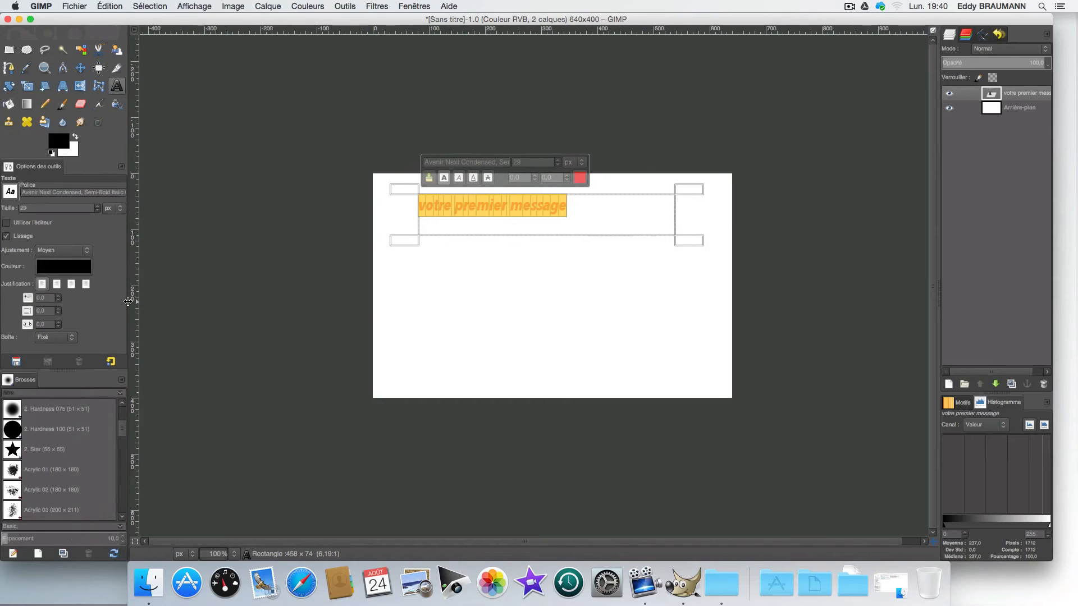
left_click(72, 285)
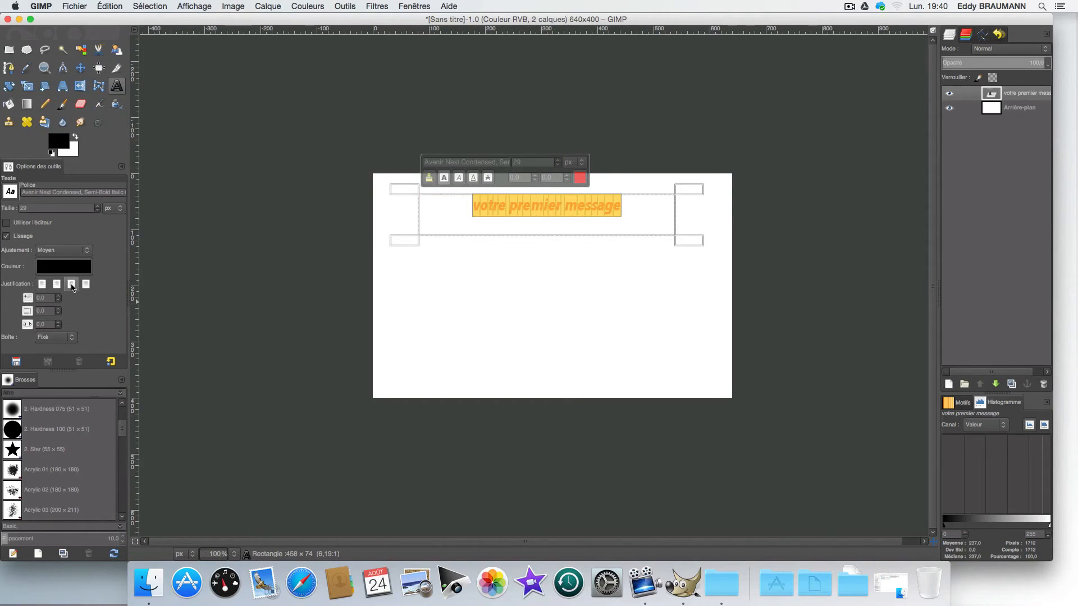
left_click(85, 285)
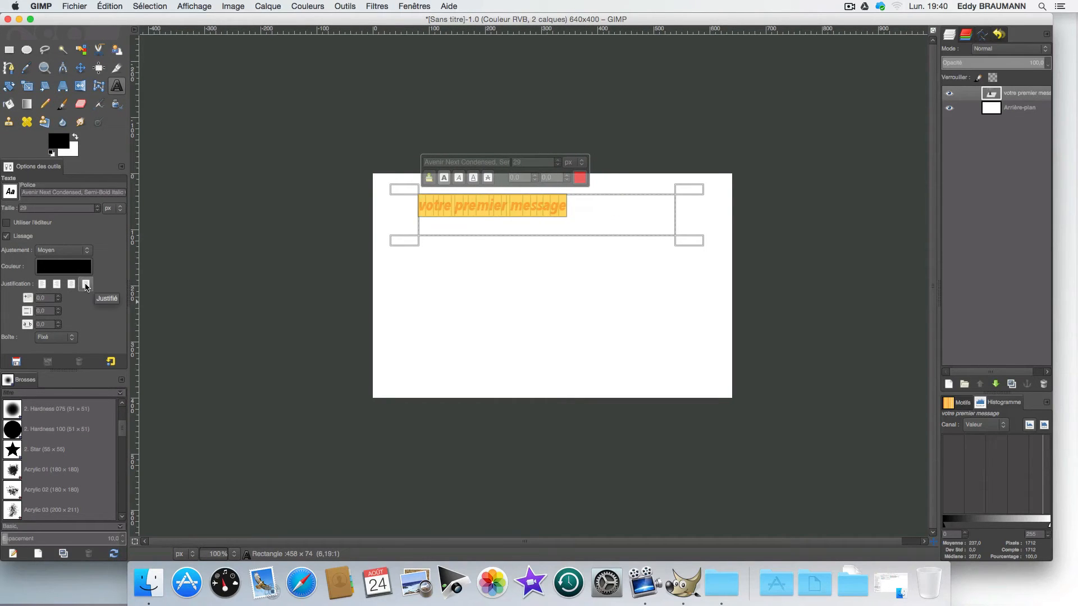
left_click(72, 285)
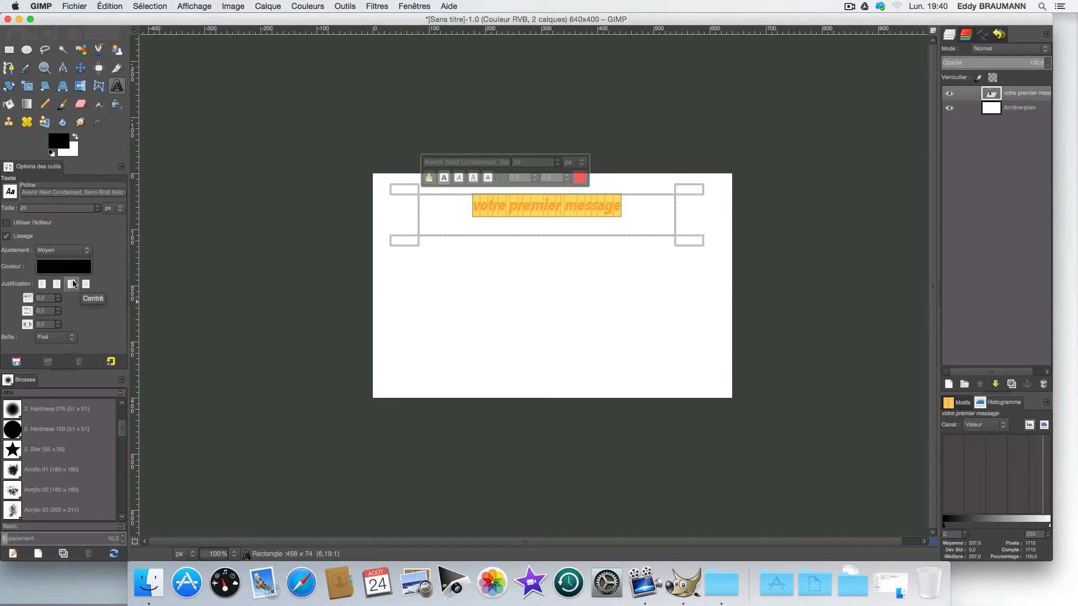
Step: Set the text tool's size to 50 px and try to resize the whole message
left_click(36, 207)
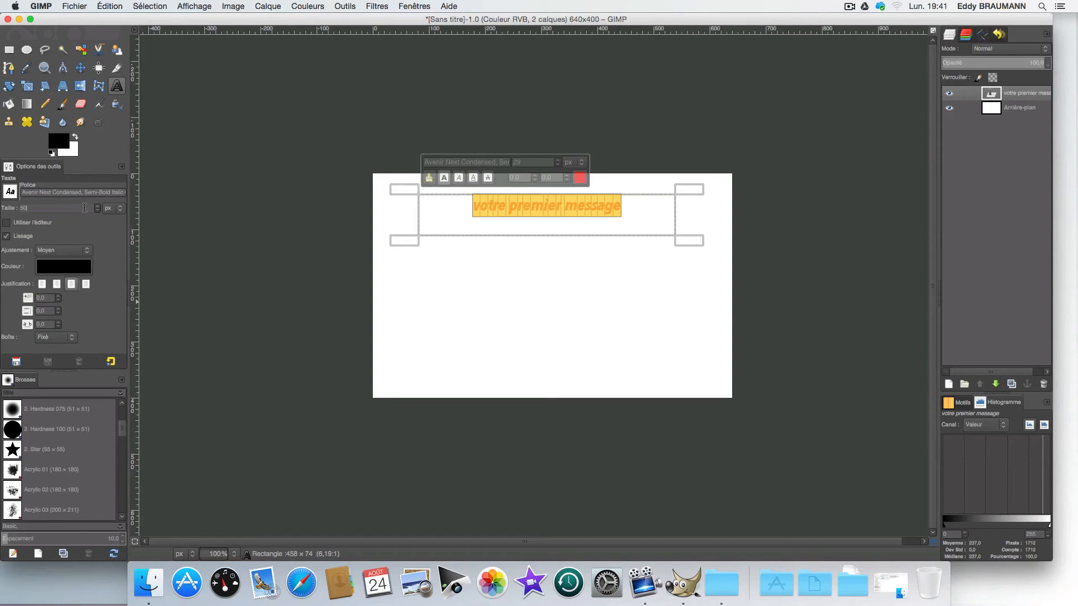
left_click(488, 223)
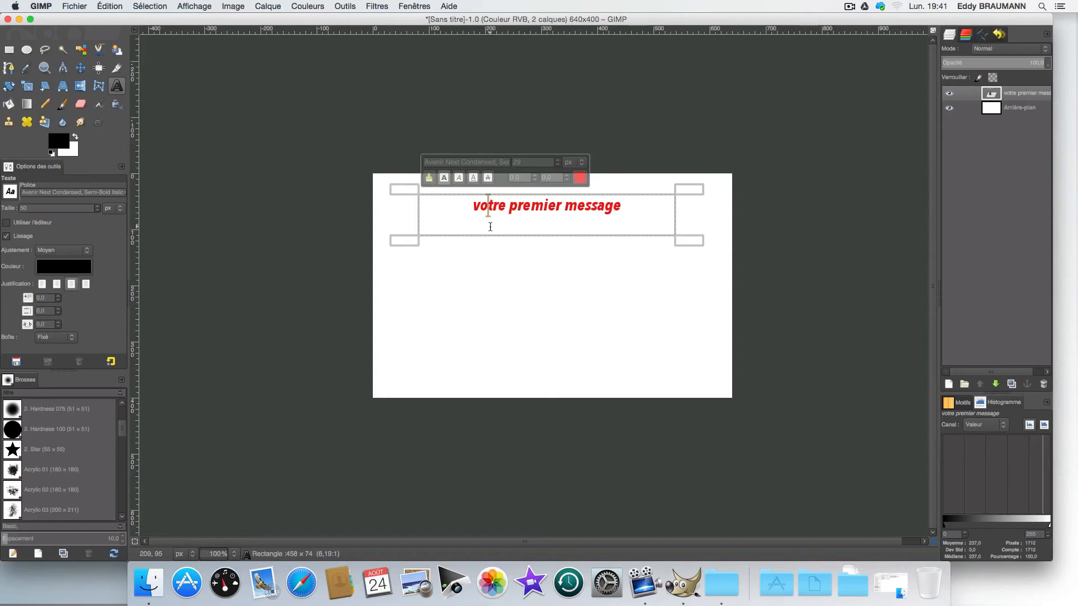
left_click(41, 206)
left_click(519, 162)
left_click(529, 206)
left_click_drag(472, 205, 628, 206)
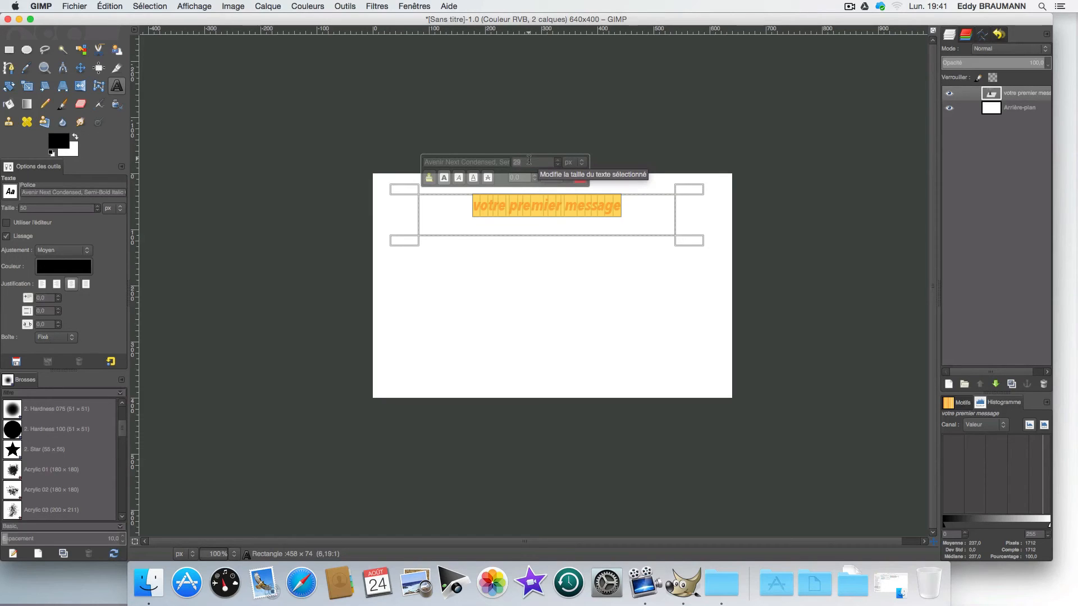
left_click(577, 206)
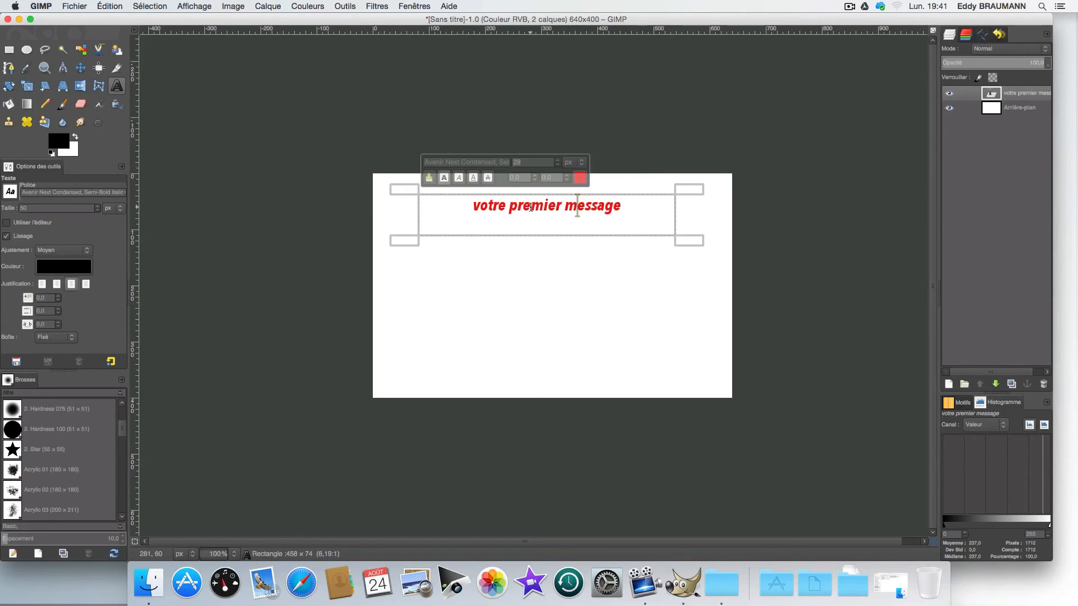
Step: Set the size of only the word "premier" to 50 px
left_click_drag(509, 207, 565, 207)
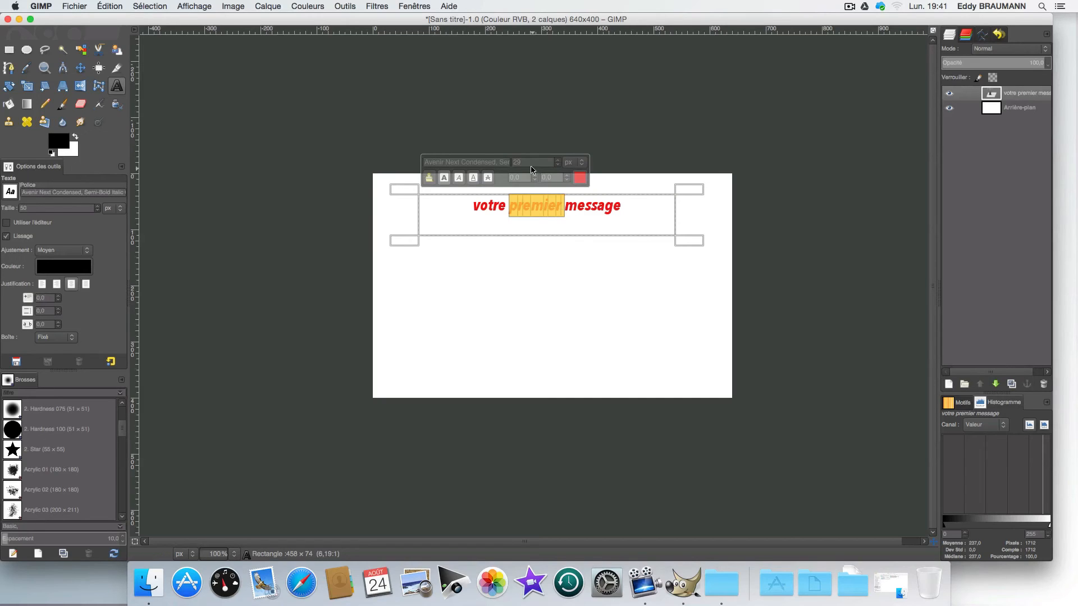
left_click_drag(527, 161, 511, 162)
type("50")
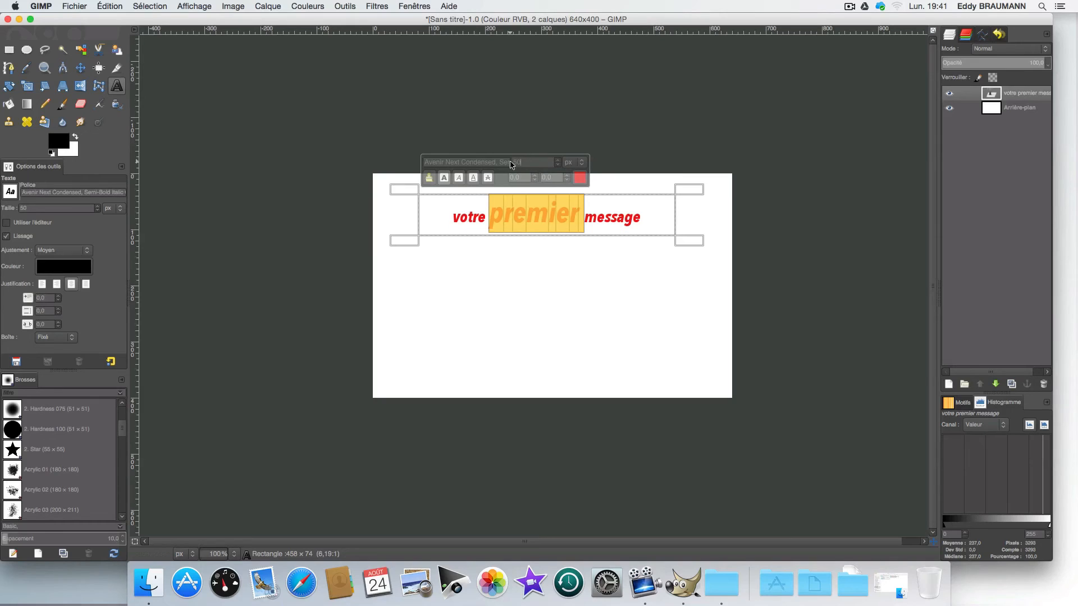
left_click(569, 216)
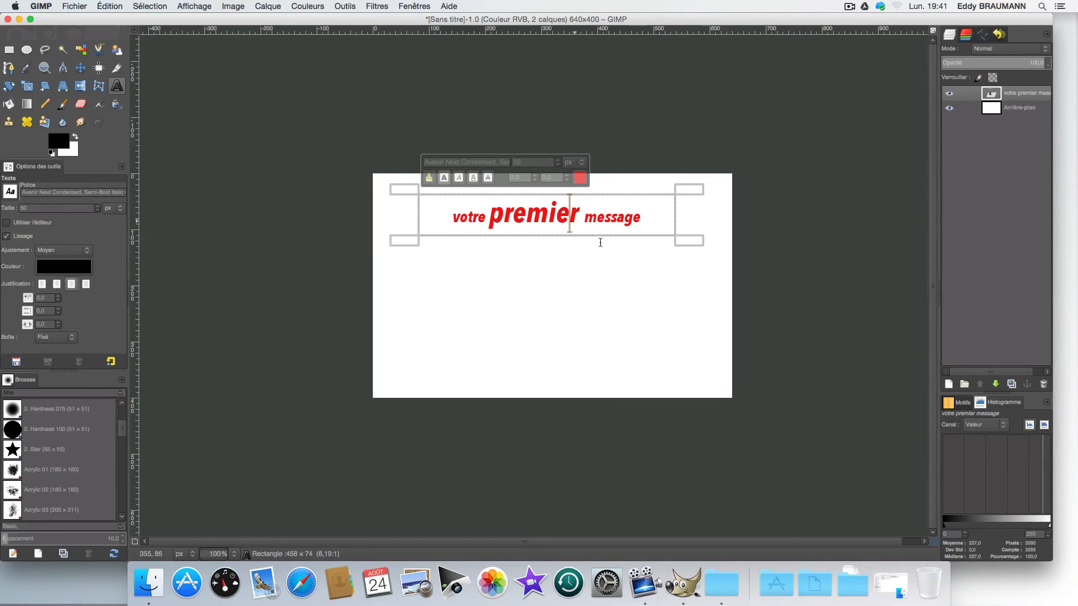
left_click(659, 216)
Step: Select the Arrière-plan layer and switch the message layer's visibility off and back on
left_click(950, 94)
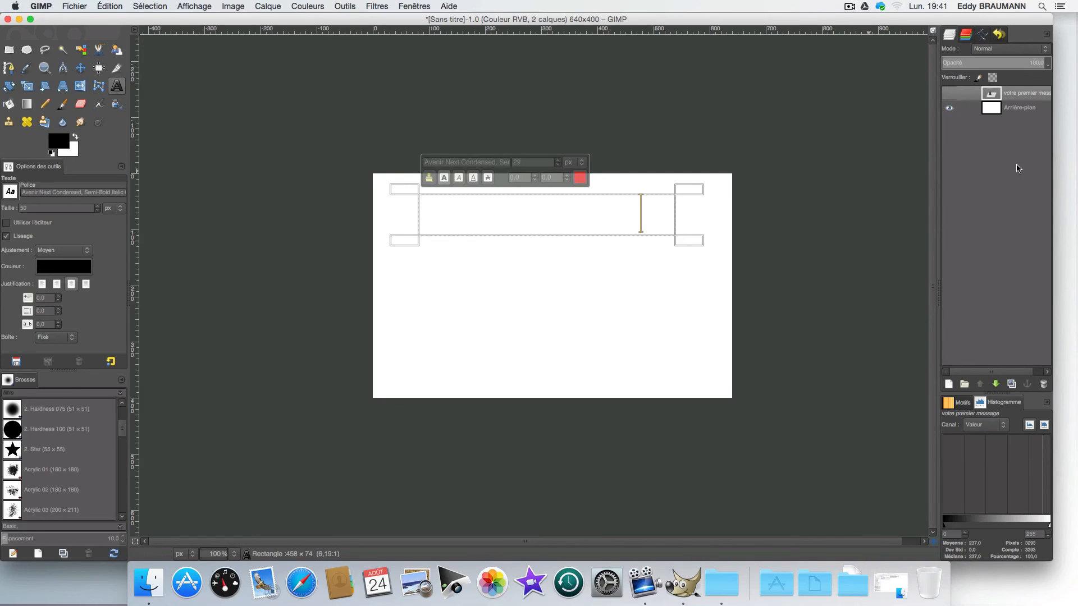
left_click(995, 104)
left_click(950, 94)
left_click(950, 94)
left_click(950, 94)
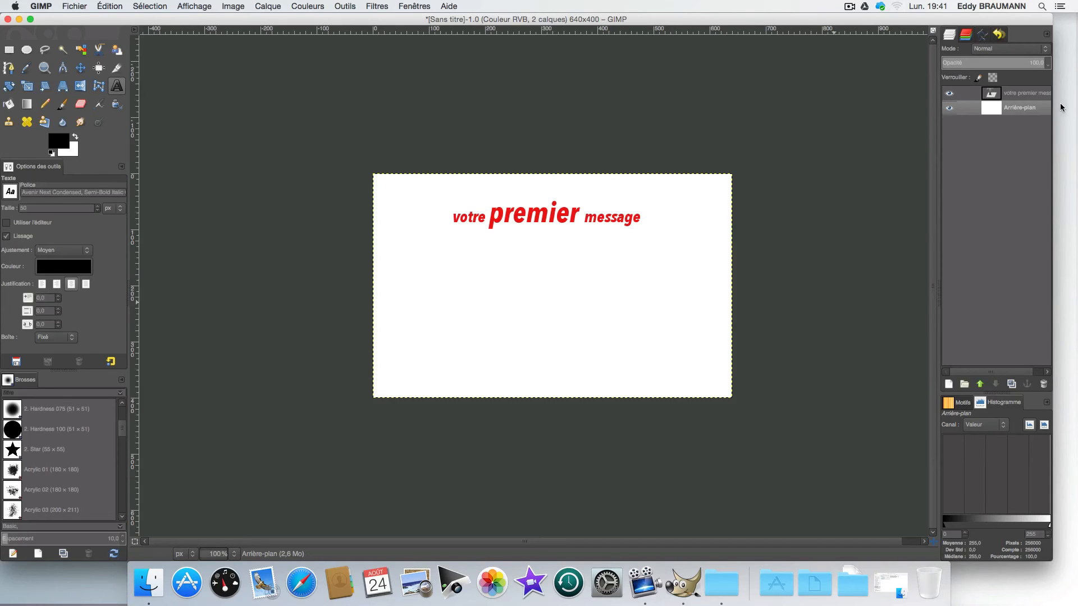
left_click(950, 94)
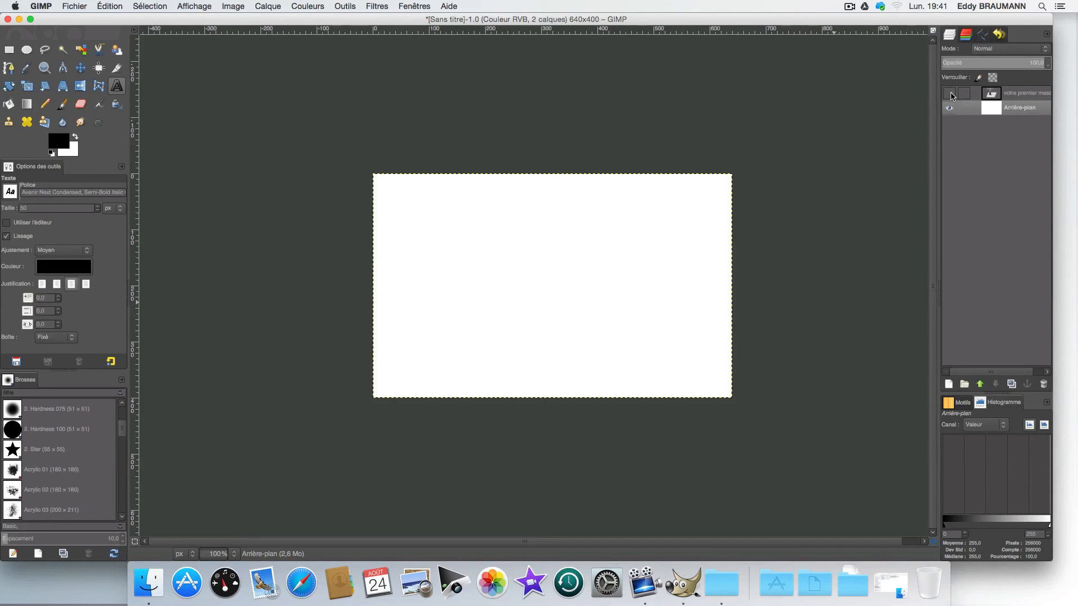
left_click(950, 94)
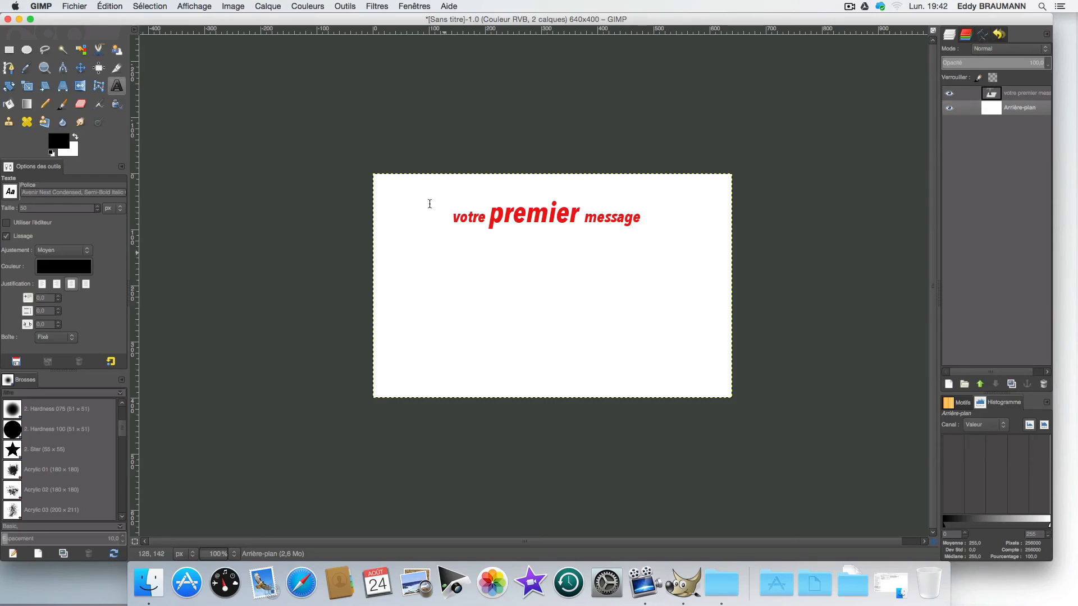
Step: Add a second text "vbfsvbj" in the lower middle of the canvas, and reselect the Arrière-plan layer
left_click(522, 304)
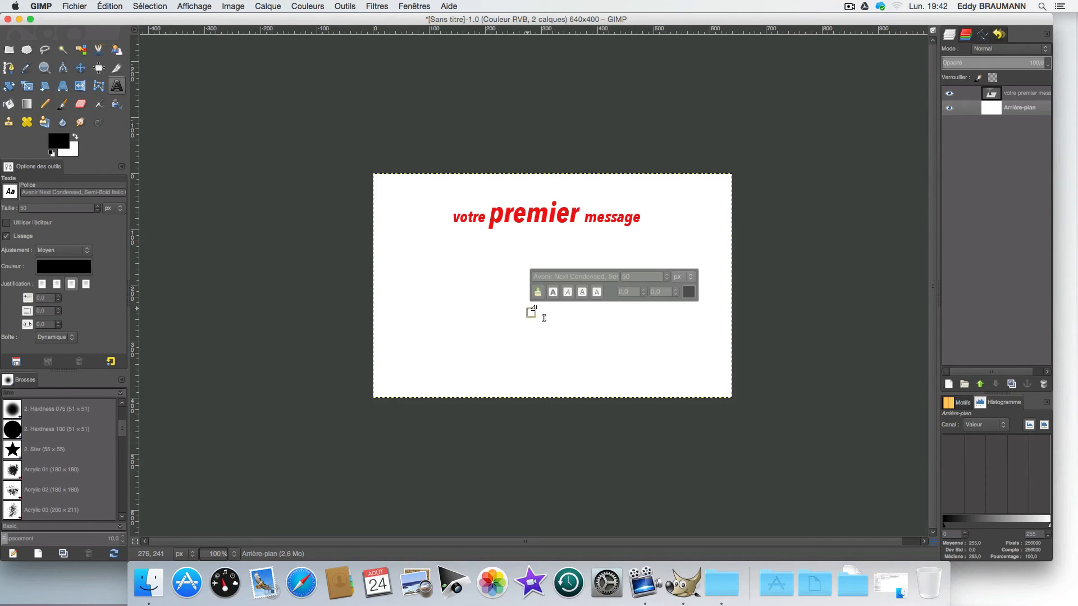
type("vbfsvbj")
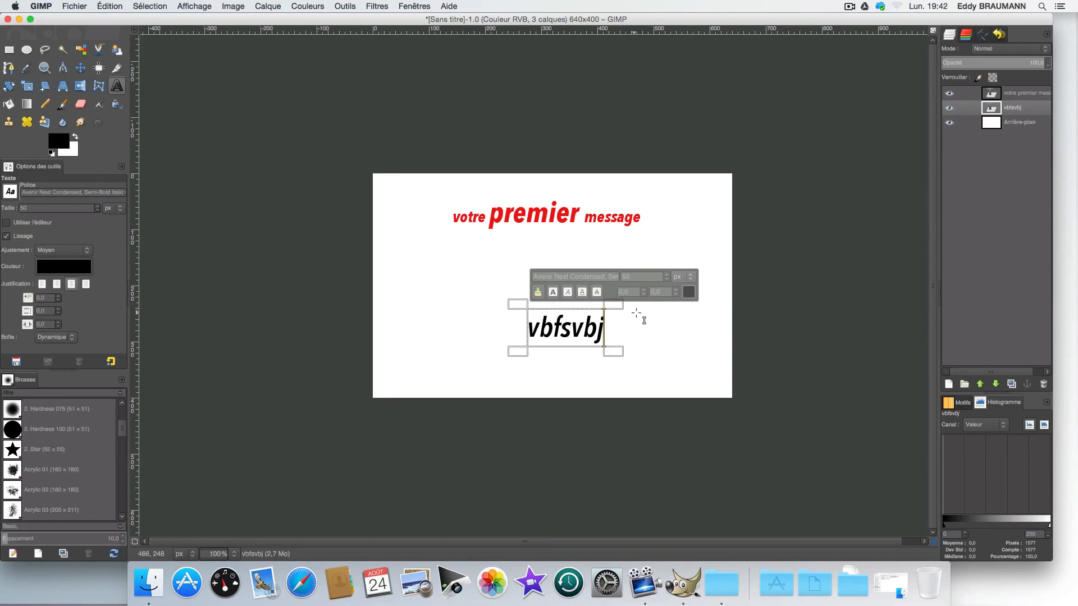
left_click(1005, 127)
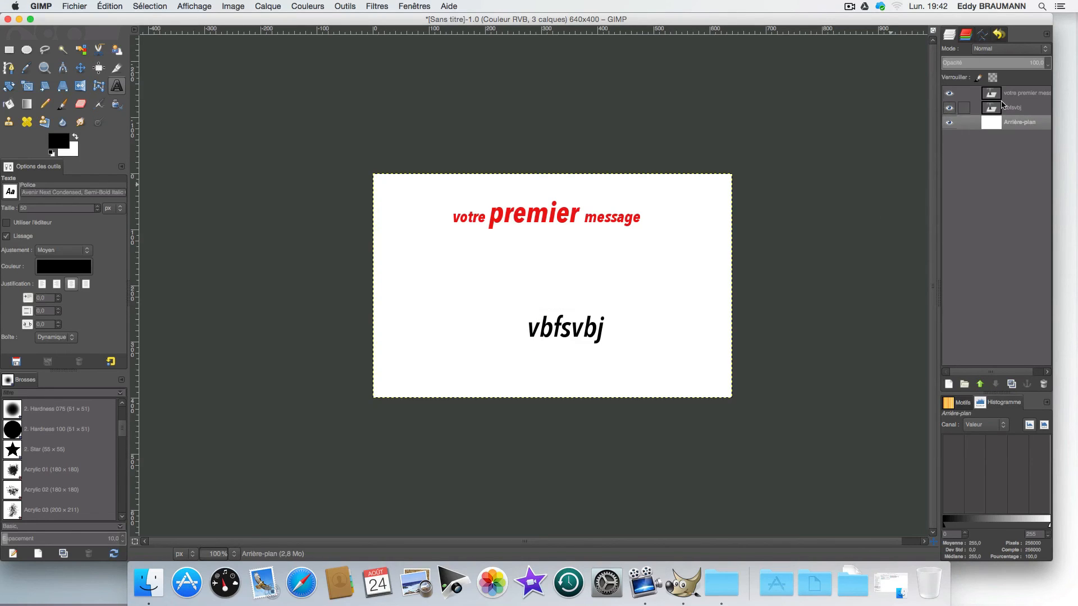
Step: Select the message layer and toggle both text layers' visibility off and on to compare what each one contains
left_click(988, 93)
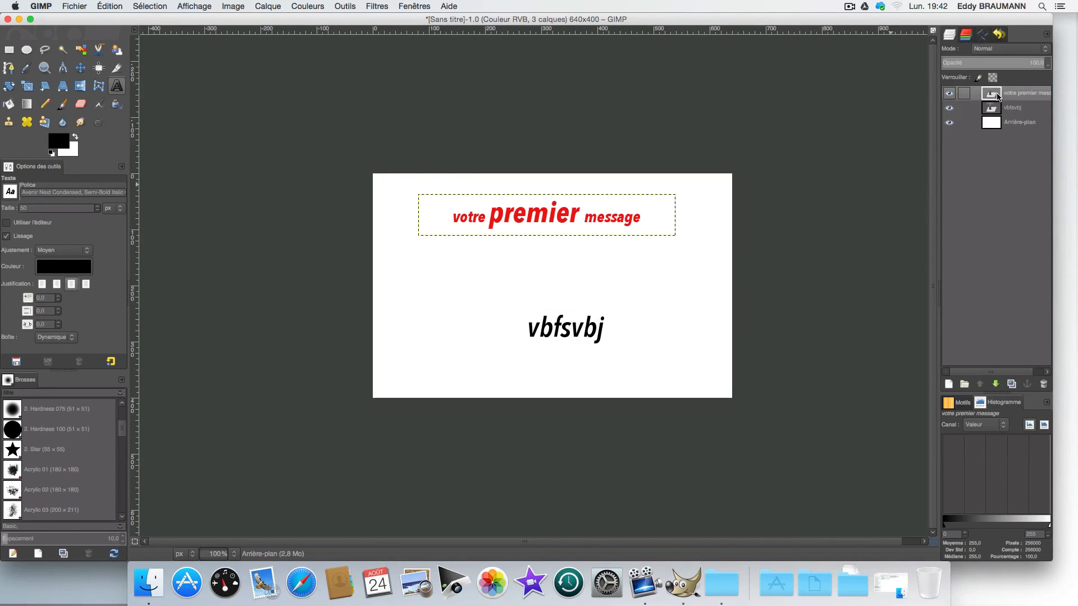
left_click(949, 93)
left_click(949, 93)
left_click(949, 108)
left_click(949, 108)
left_click(950, 95)
left_click(949, 93)
left_click(949, 108)
left_click(949, 108)
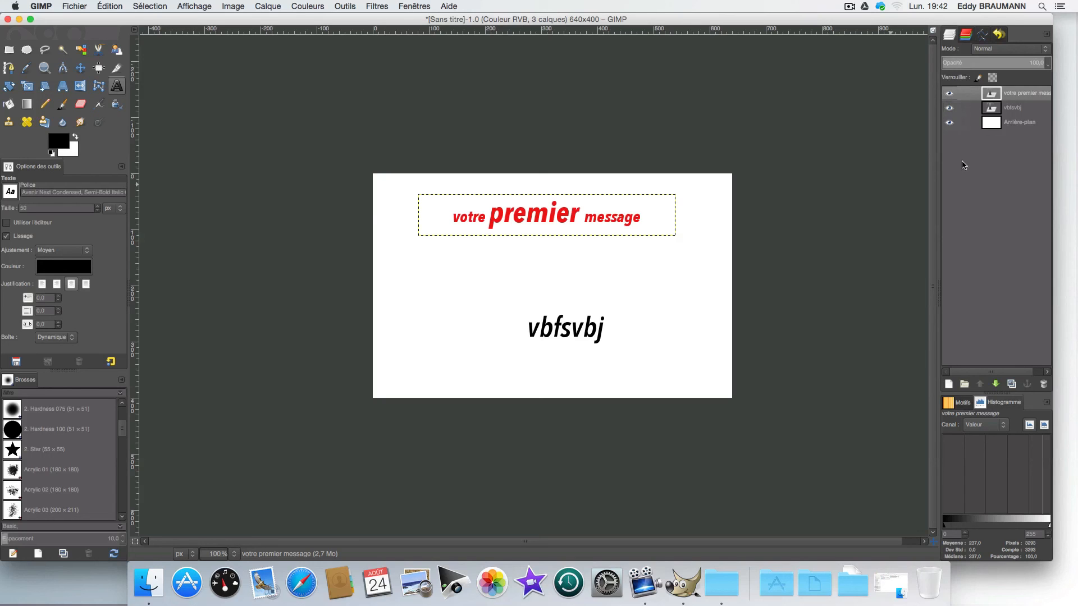